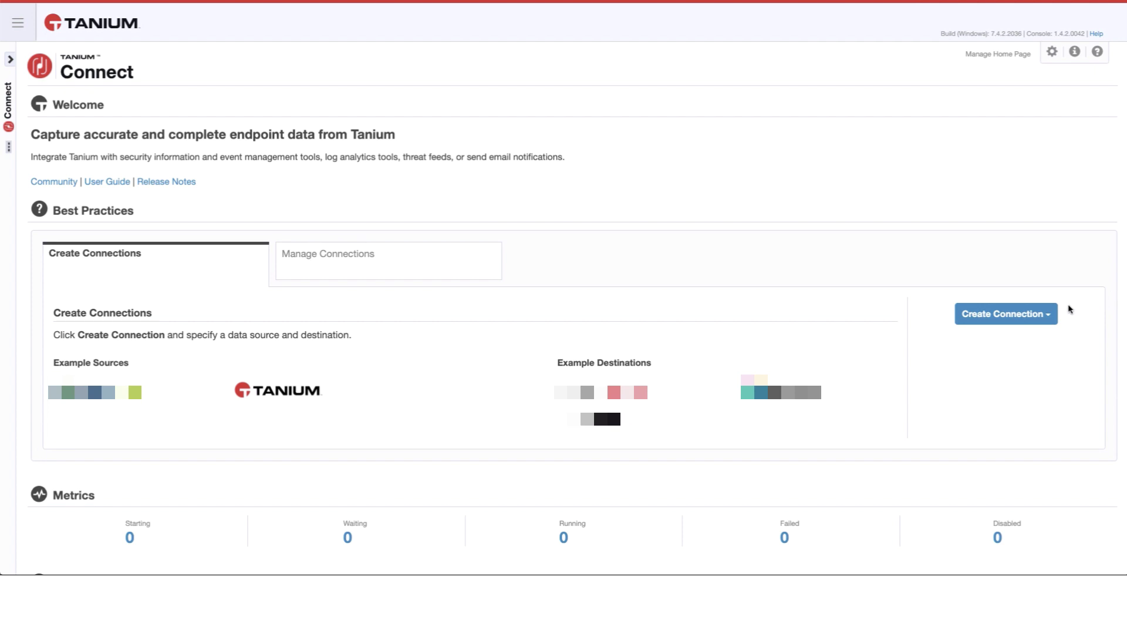
# - Open the Create Connection dropdown on the Tanium Connect home page
pyautogui.click(1033, 315)
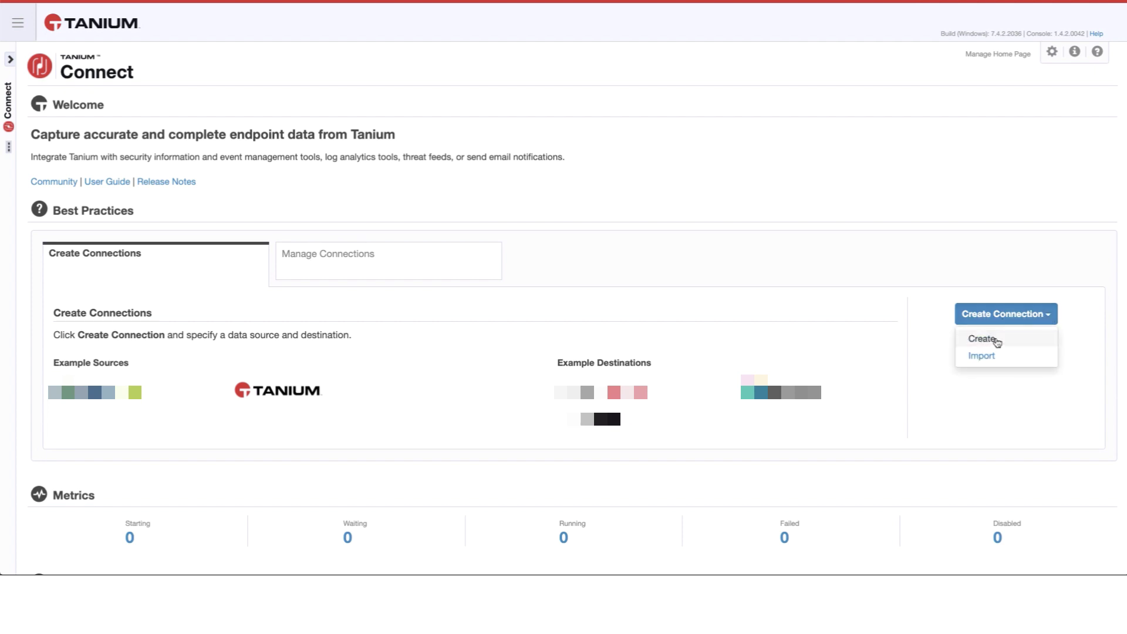
# - Create a new connection named 'ServiceNow - Create Incident - Integrity Monitor Unapproved Events'
pyautogui.click(994, 340)
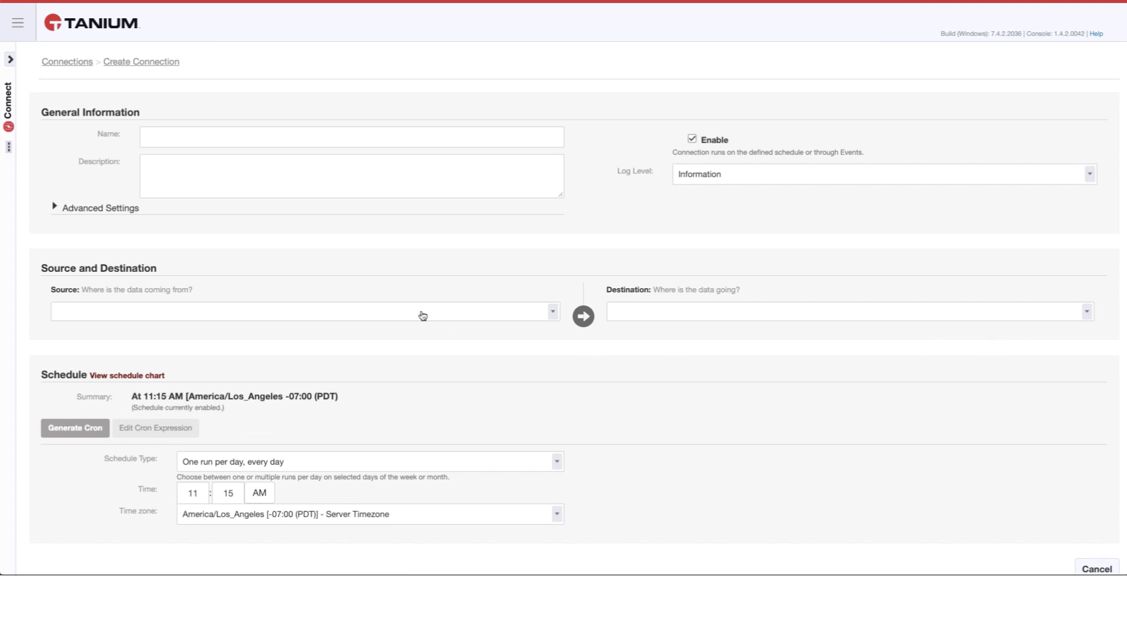
pyautogui.click(266, 135)
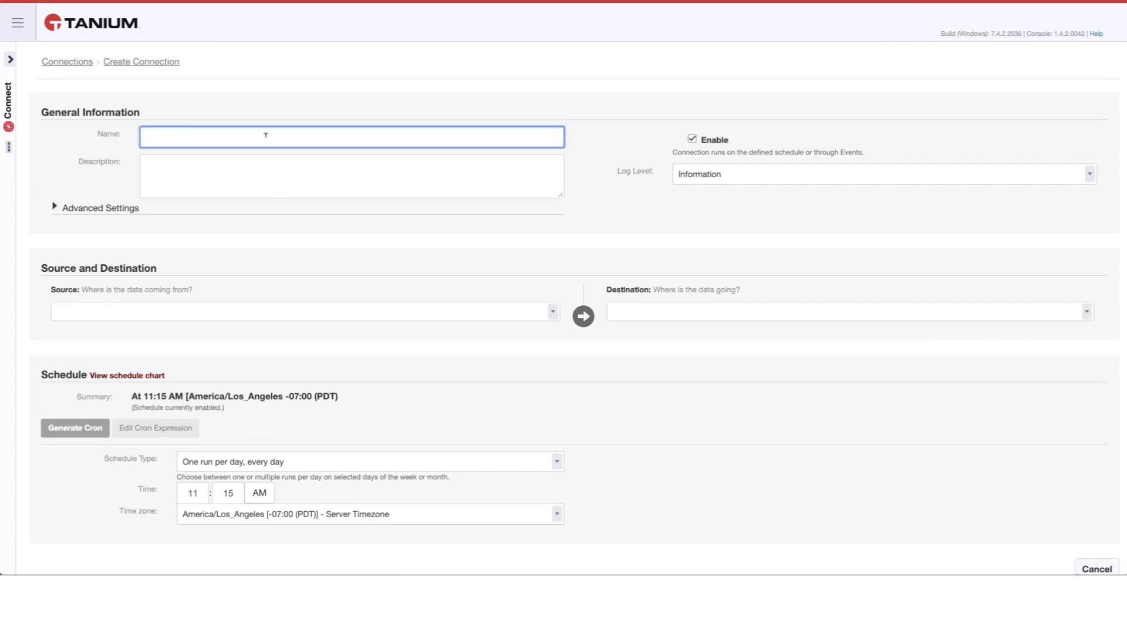
pyautogui.write('ServiceNow - Create Incident - Integrity Monitor Unapproved Events')
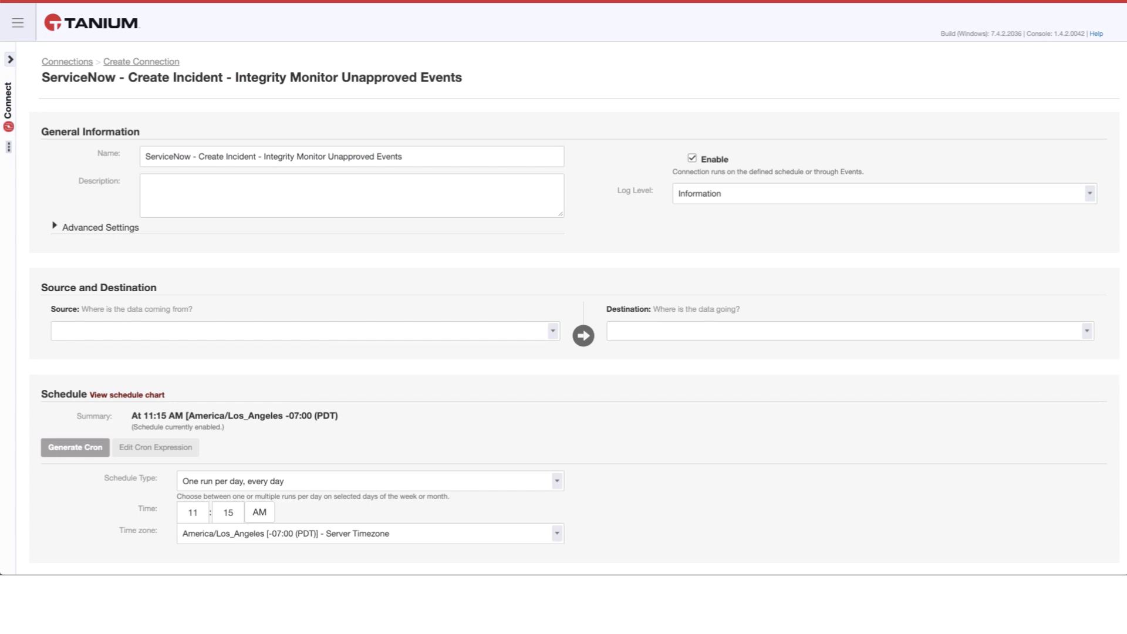
# - Use the saved question 'Integrity Monitor - Unapproved Events Last 24 Hours' as the source, found by searching 'integr'
pyautogui.click(156, 330)
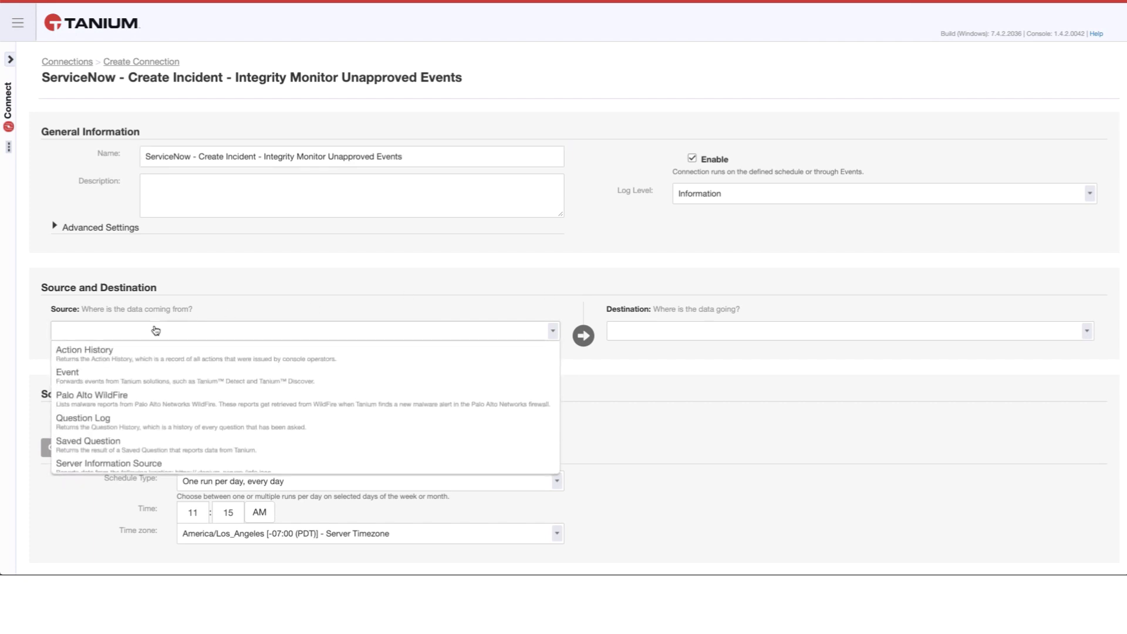
pyautogui.click(136, 442)
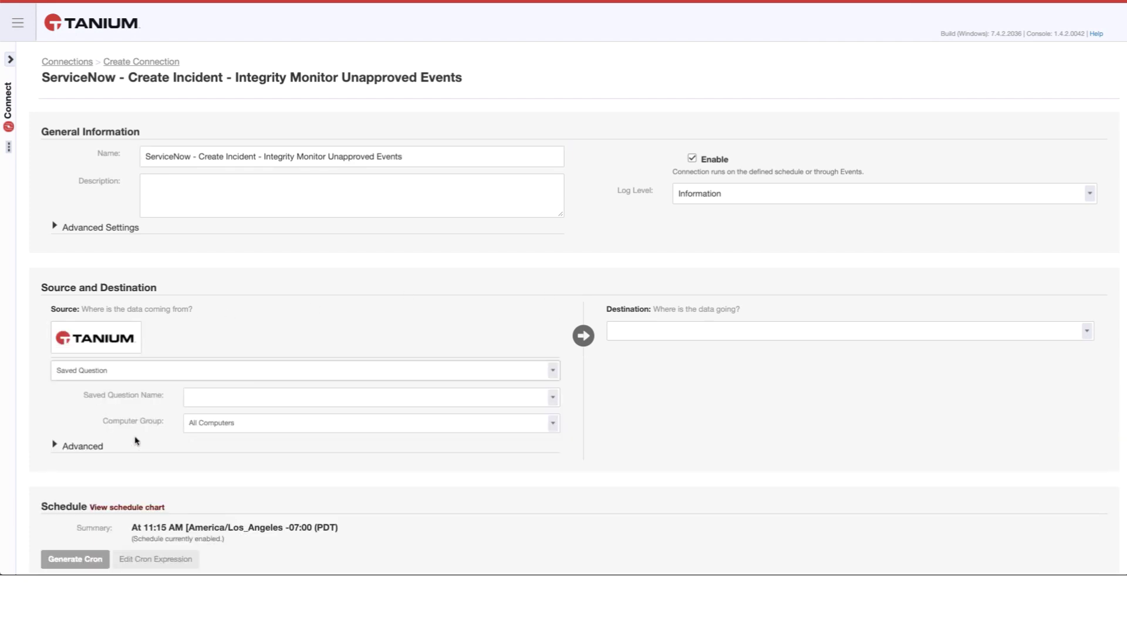
pyautogui.click(228, 404)
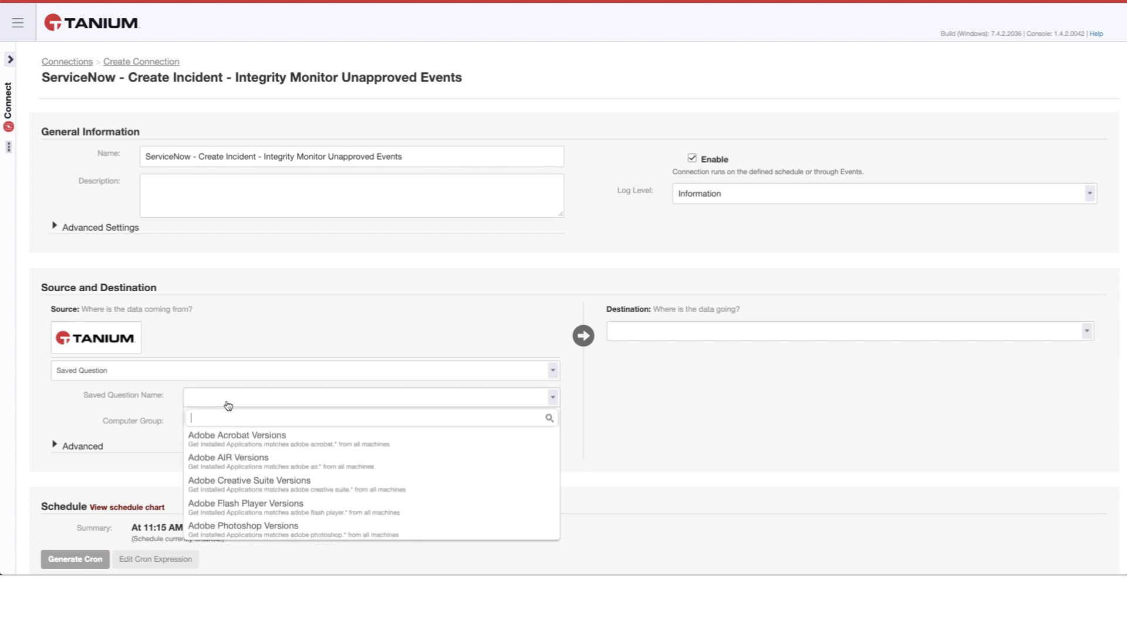
pyautogui.write('integr')
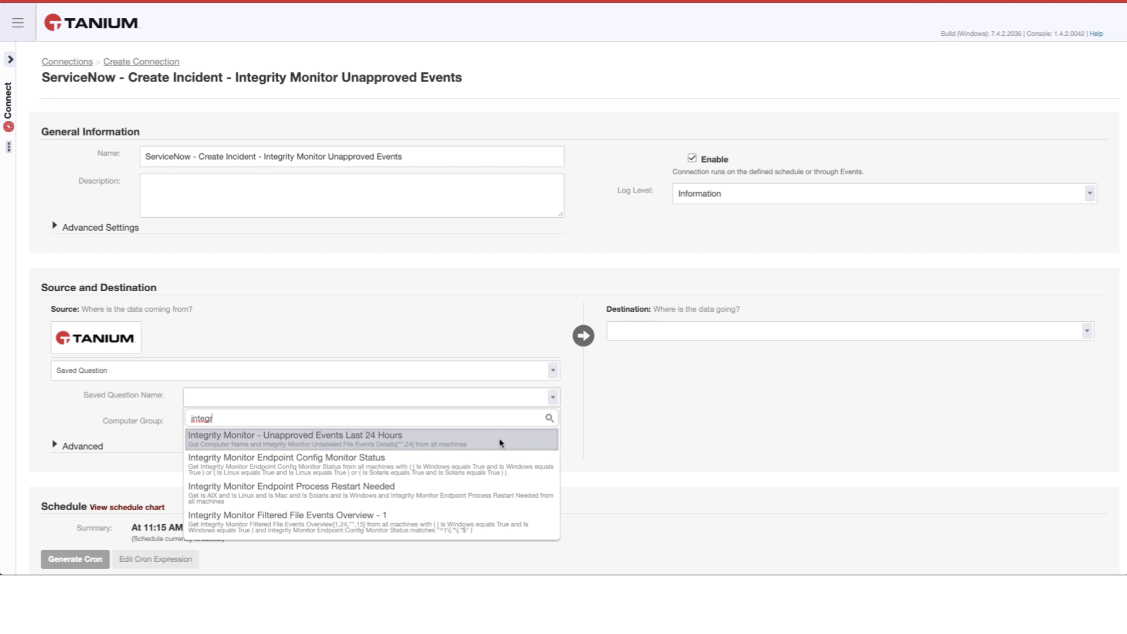
pyautogui.click(500, 442)
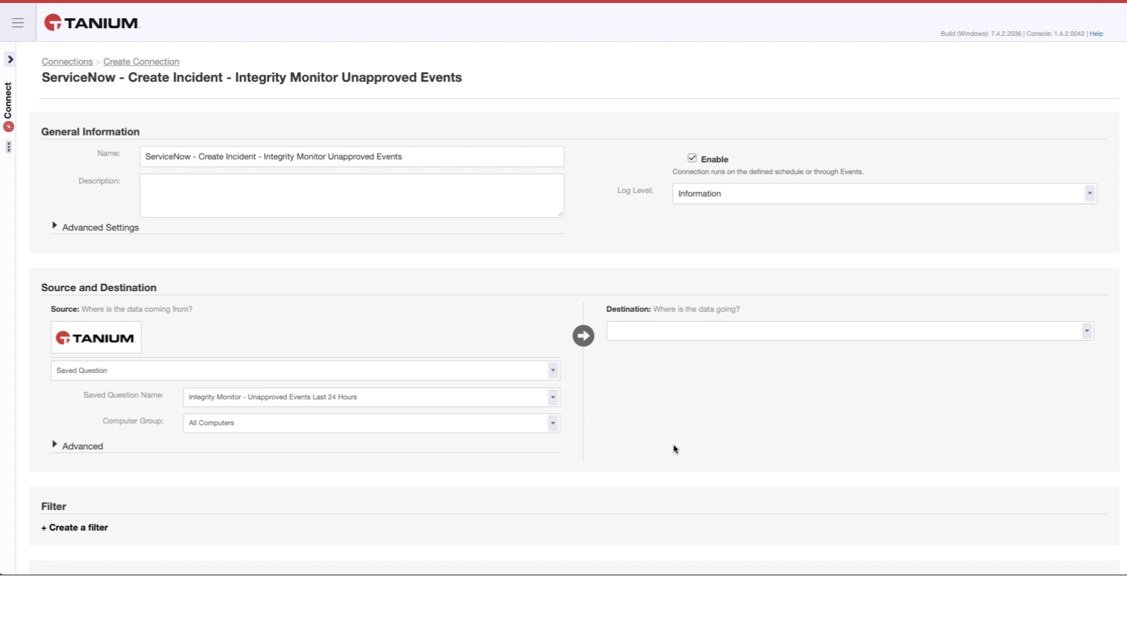
# - Set the destination to Email with destination name 'ServiceNow Incident'
pyautogui.click(684, 333)
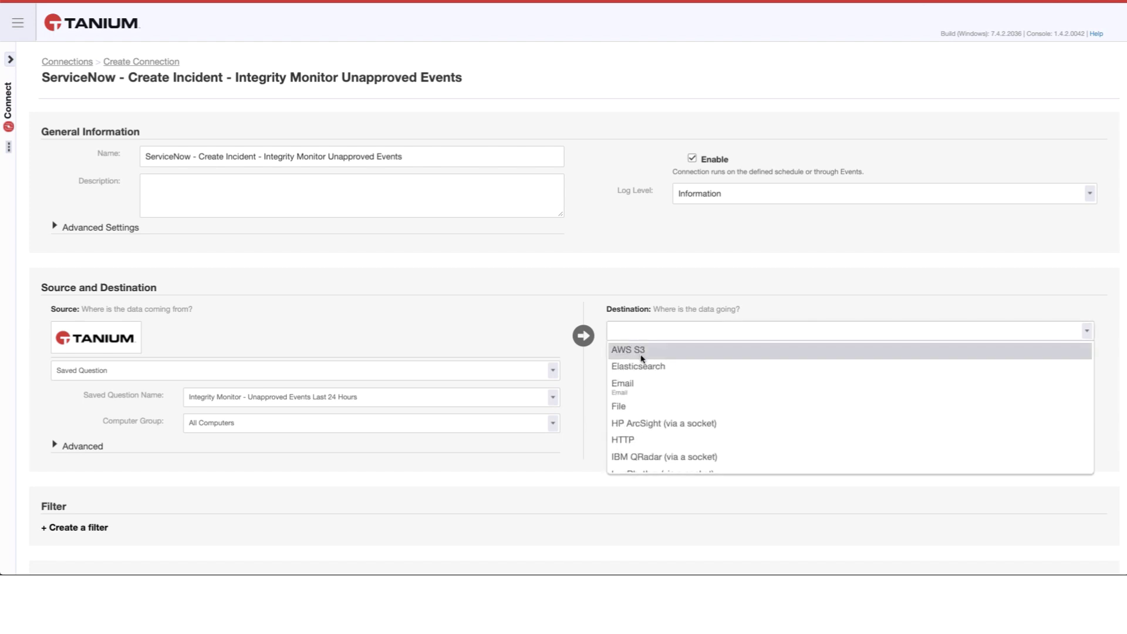
pyautogui.click(645, 384)
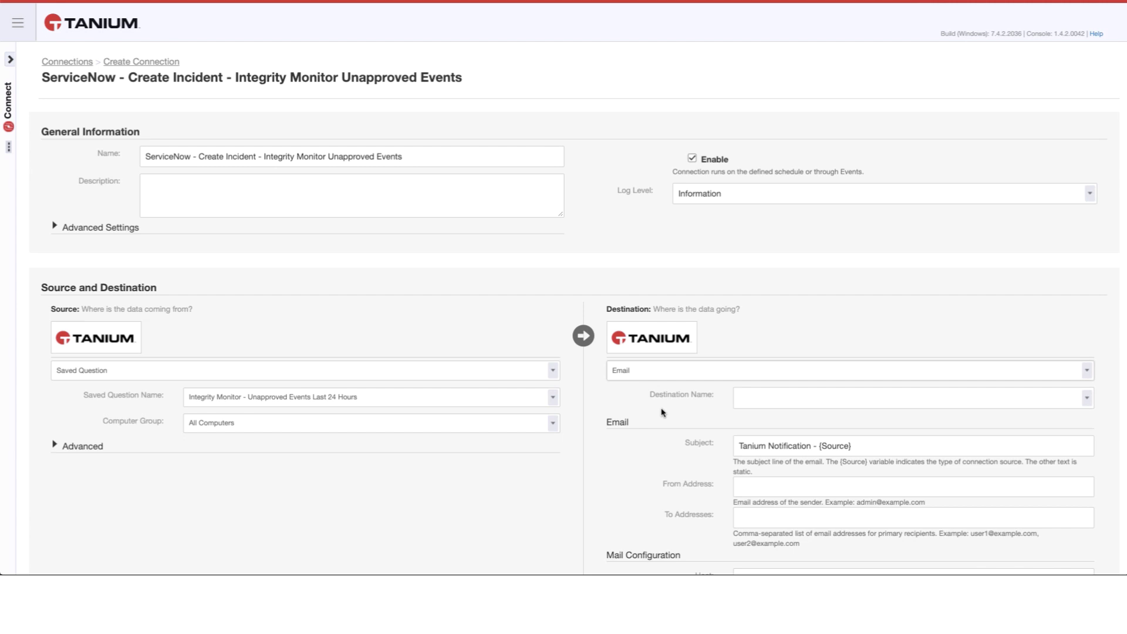
pyautogui.click(753, 396)
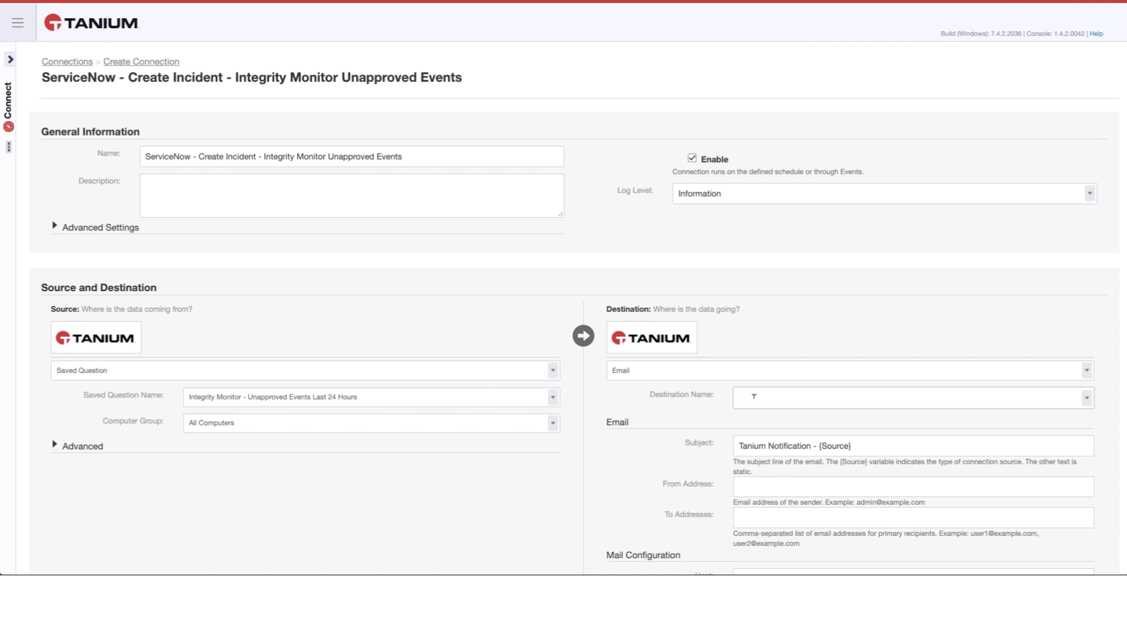
pyautogui.write('ServiceNow Incident')
# - Replace the email subject with 'Incident - Unapproved Changes - Tanium {Source}'
pyautogui.scroll(-1, 653, 439)
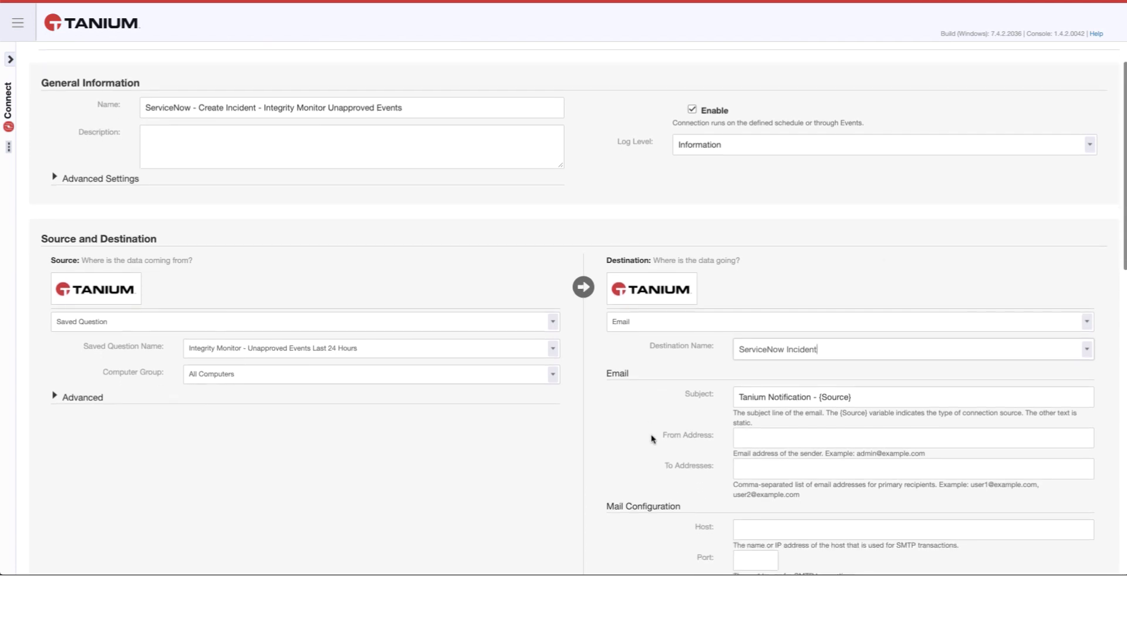
pyautogui.click(868, 395)
pyautogui.moveTo(869, 394); pyautogui.dragTo(730, 399)
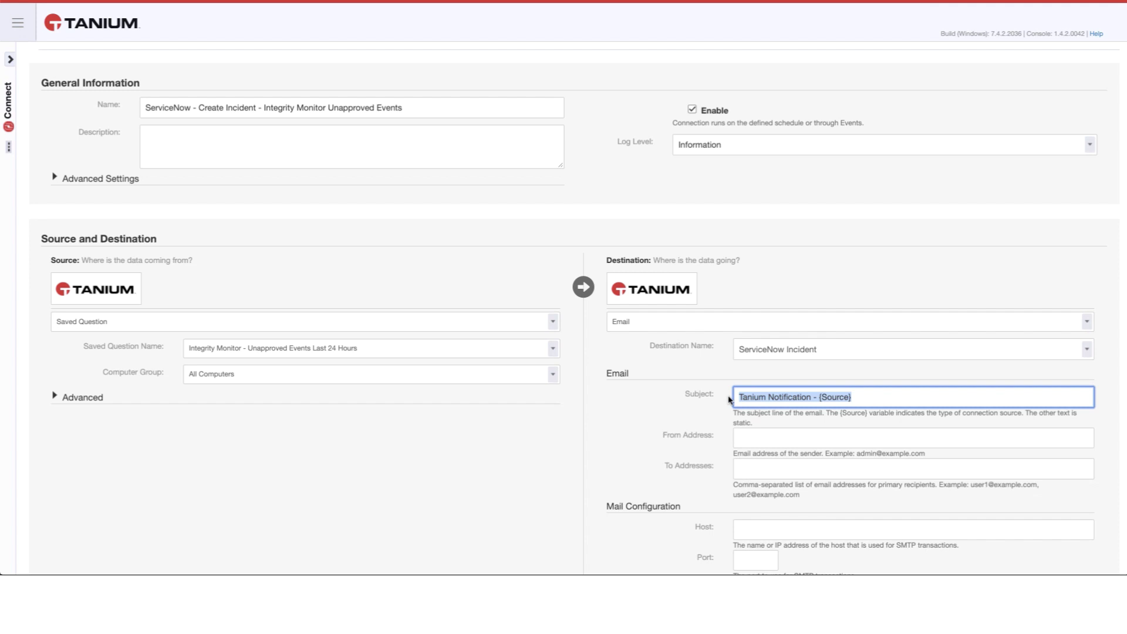
pyautogui.write('Incident - Unapproved Changes - Tanium {Source}')
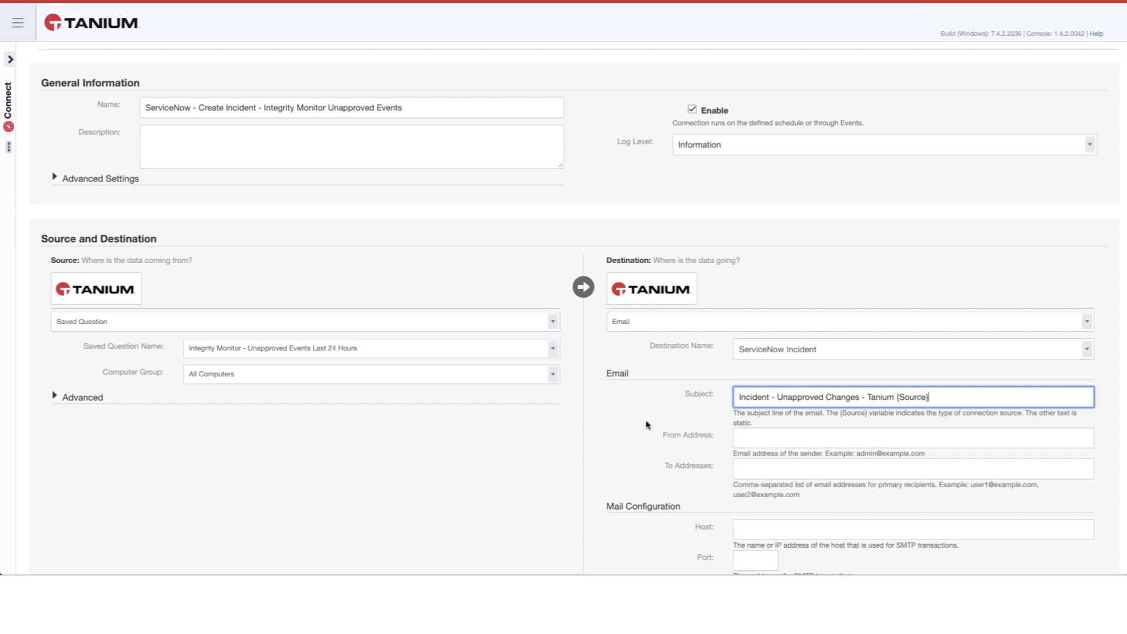
pyautogui.scroll(-3, 633, 423)
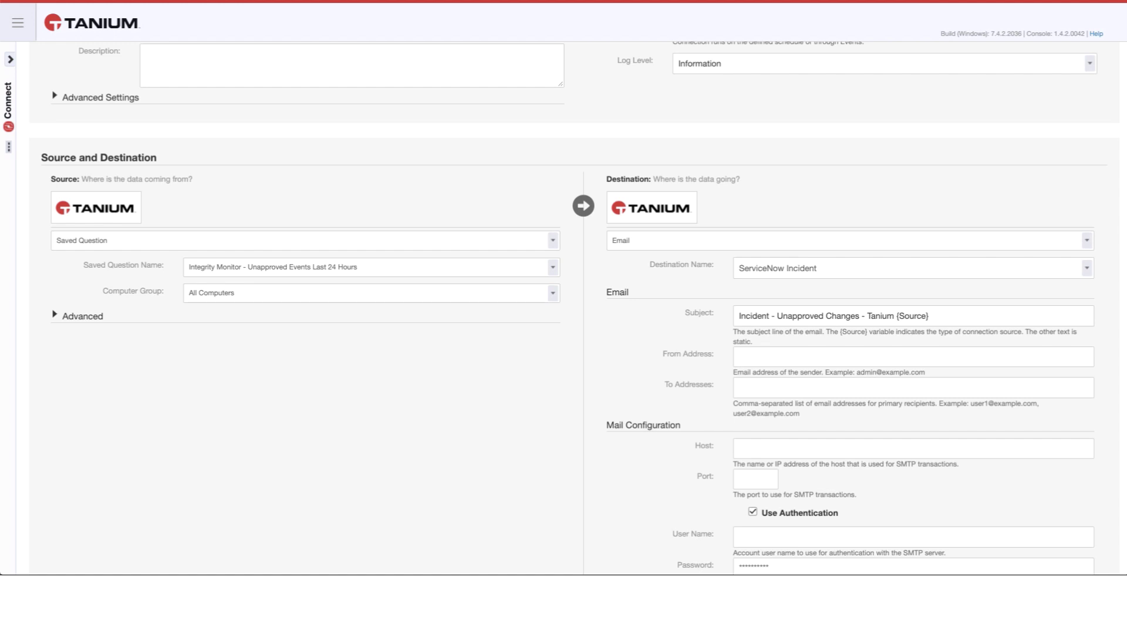
# - Paste in the sender and recipient e-mail addresses
pyautogui.click(873, 355)
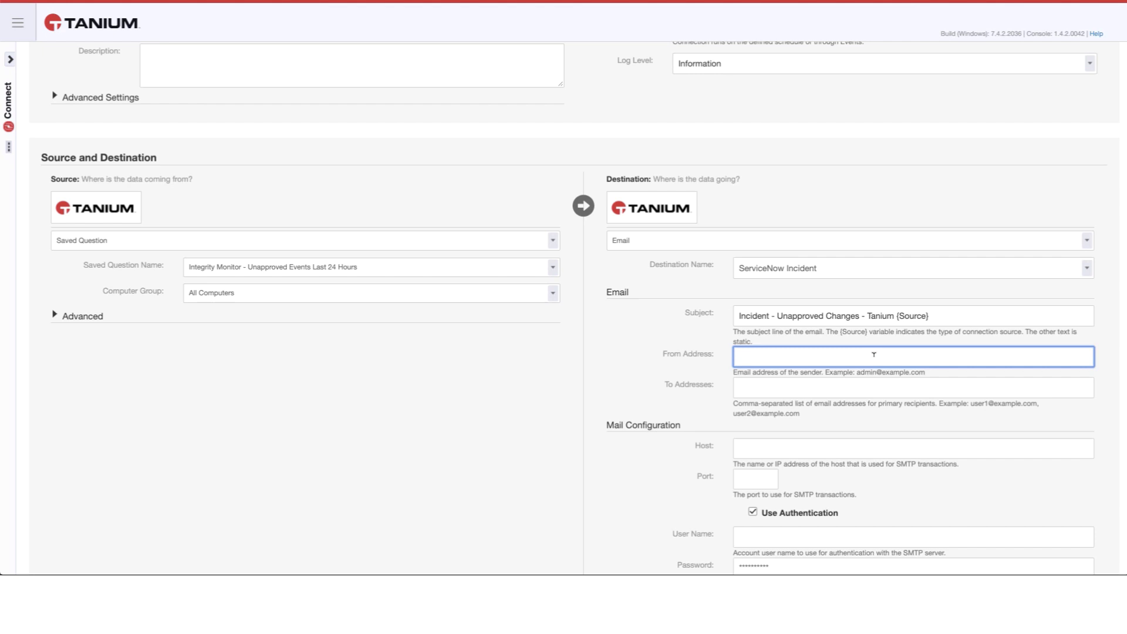
pyautogui.hotkey('ctrl', 'v')
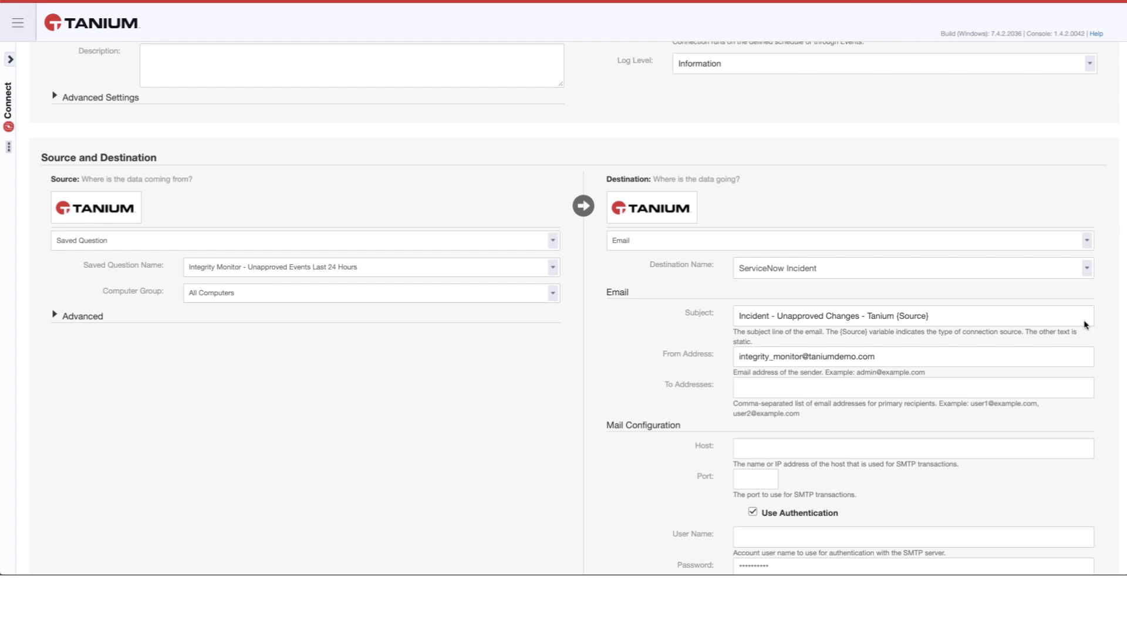
pyautogui.click(769, 386)
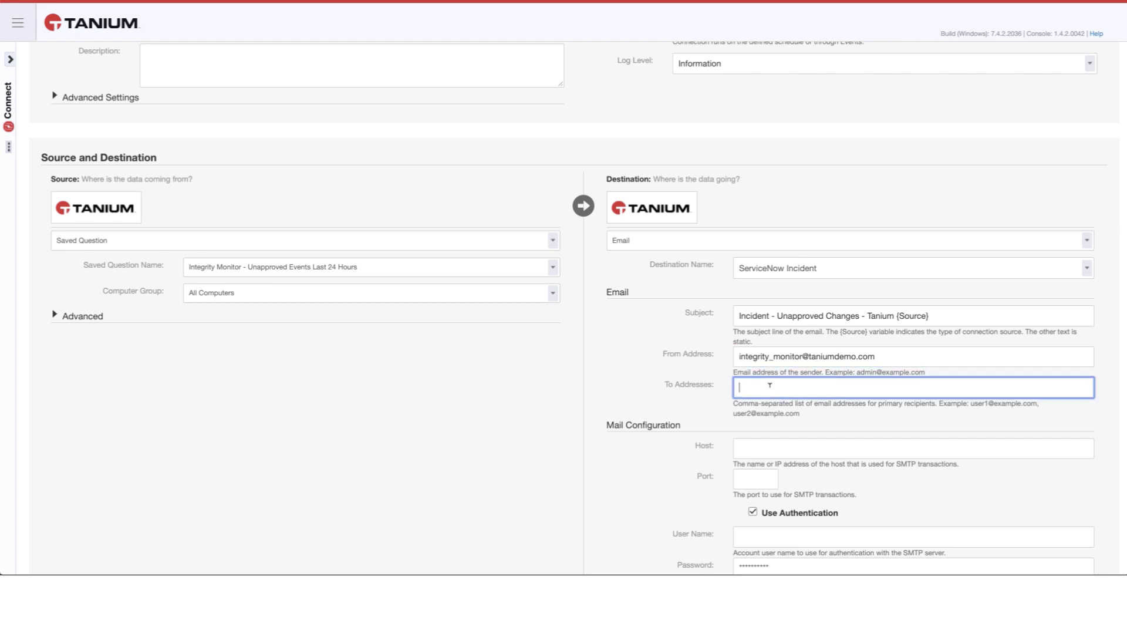
pyautogui.hotkey('ctrl', 'v')
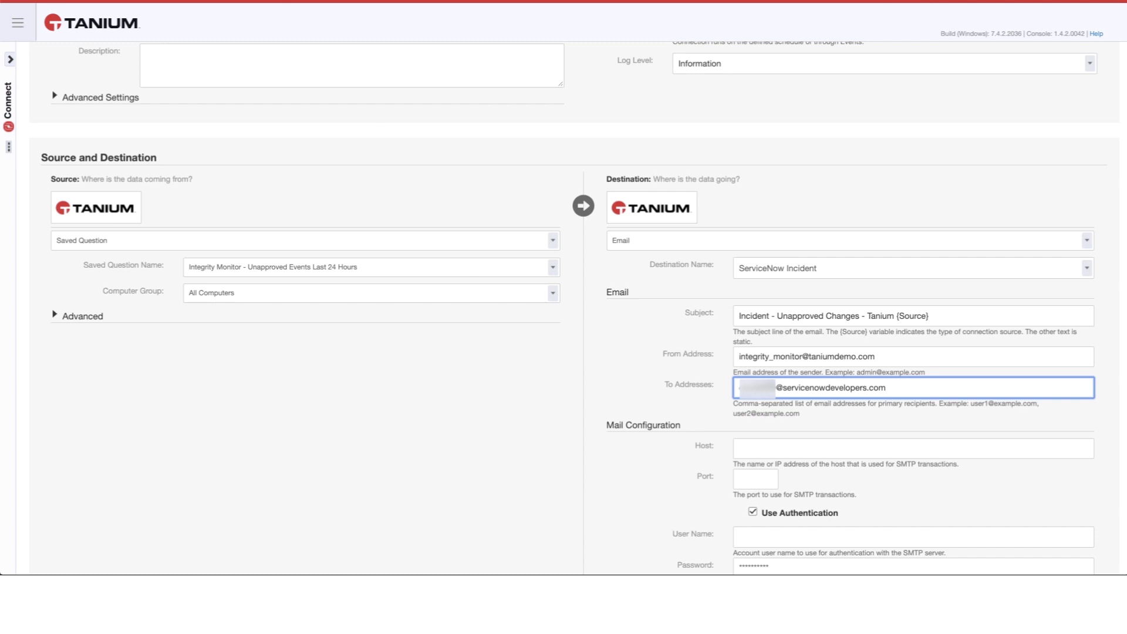
pyautogui.click(878, 414)
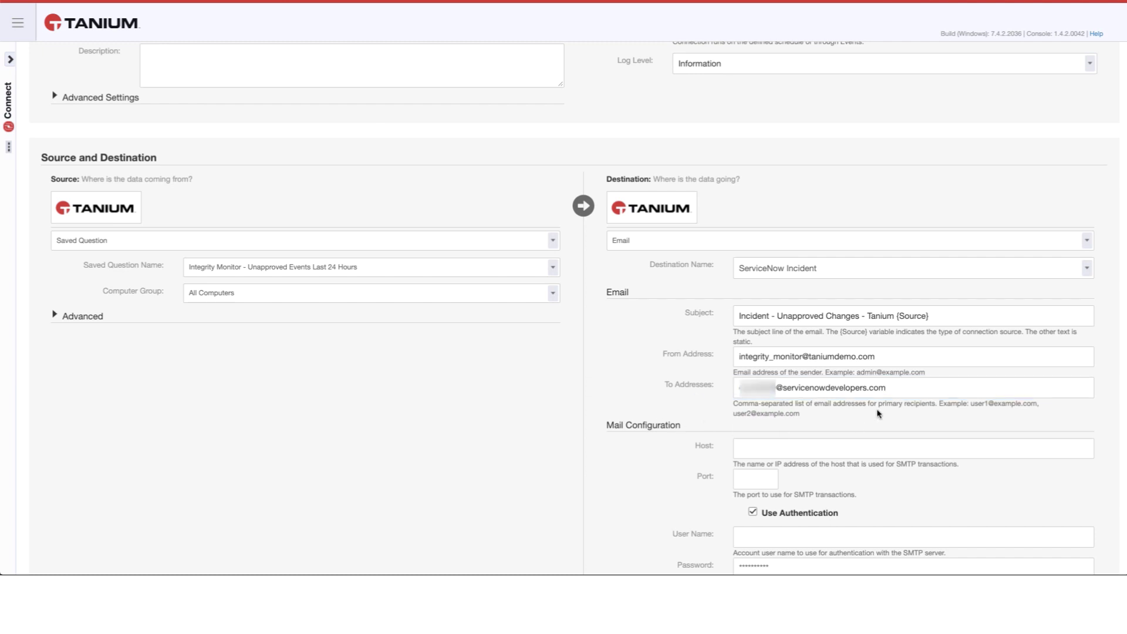
pyautogui.scroll(-1, 878, 414)
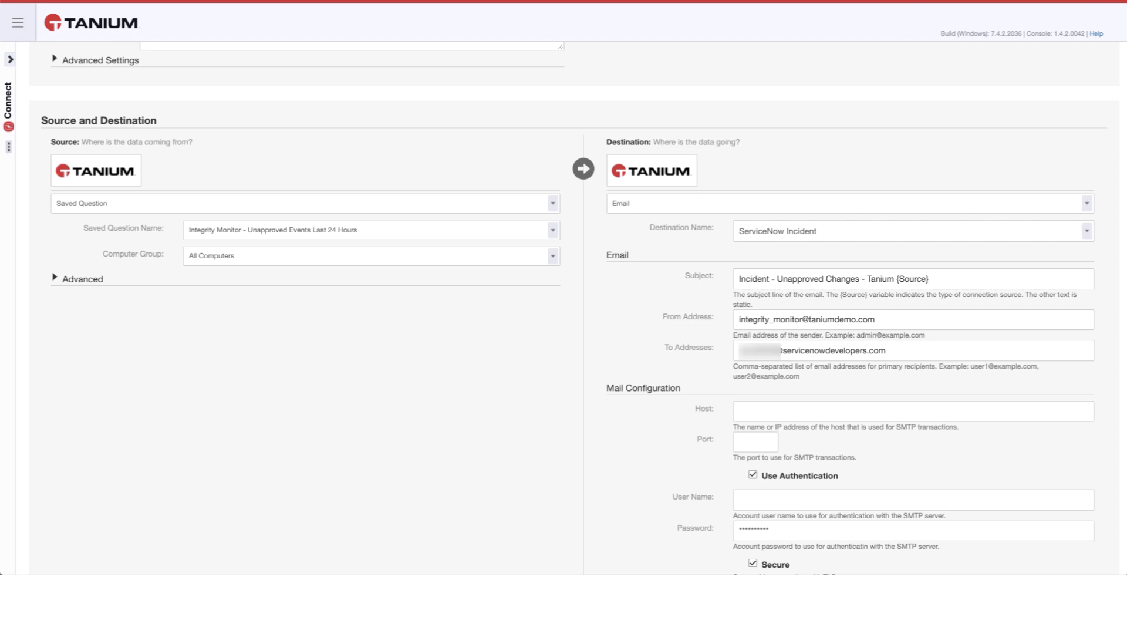
# - Set the SMTP relay host and port 25
pyautogui.click(831, 409)
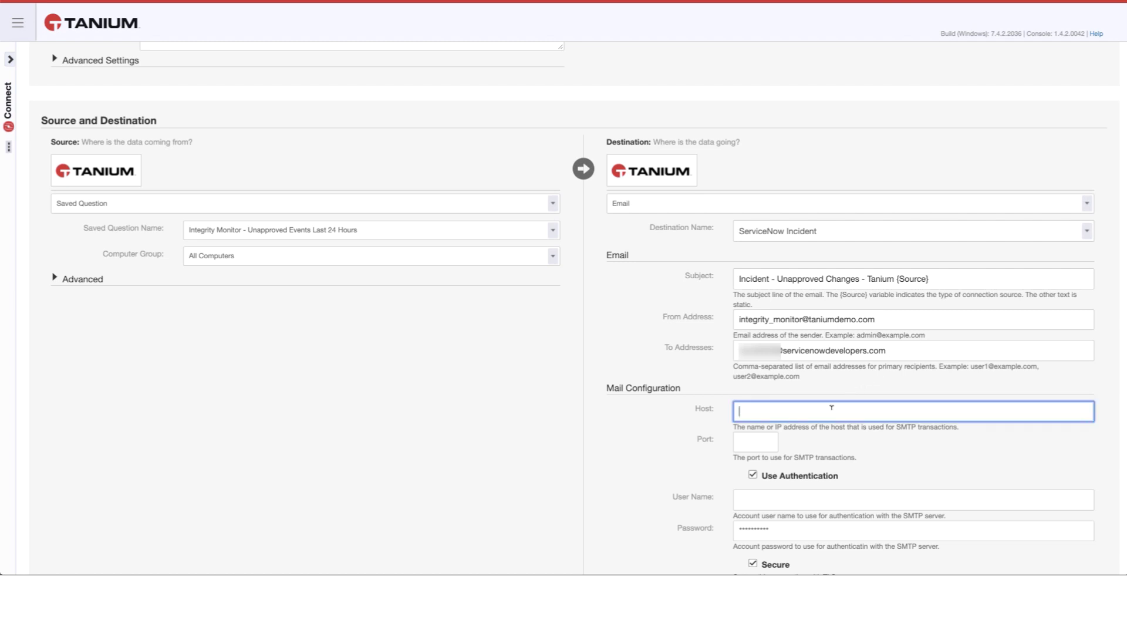
pyautogui.hotkey('ctrl', 'v')
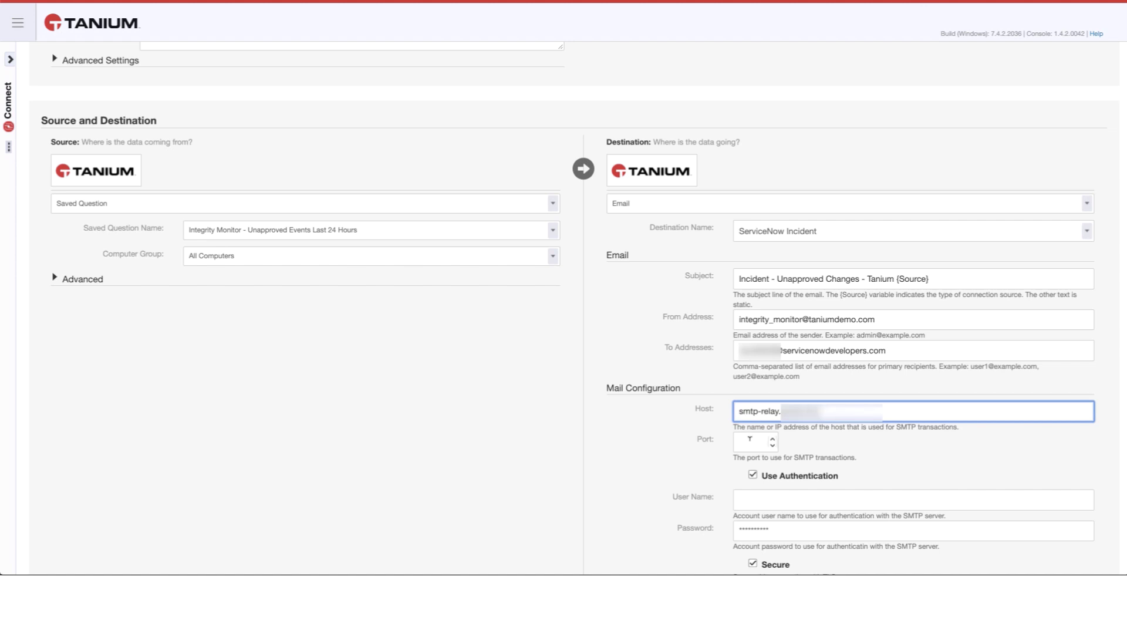
pyautogui.click(750, 440)
pyautogui.write('25')
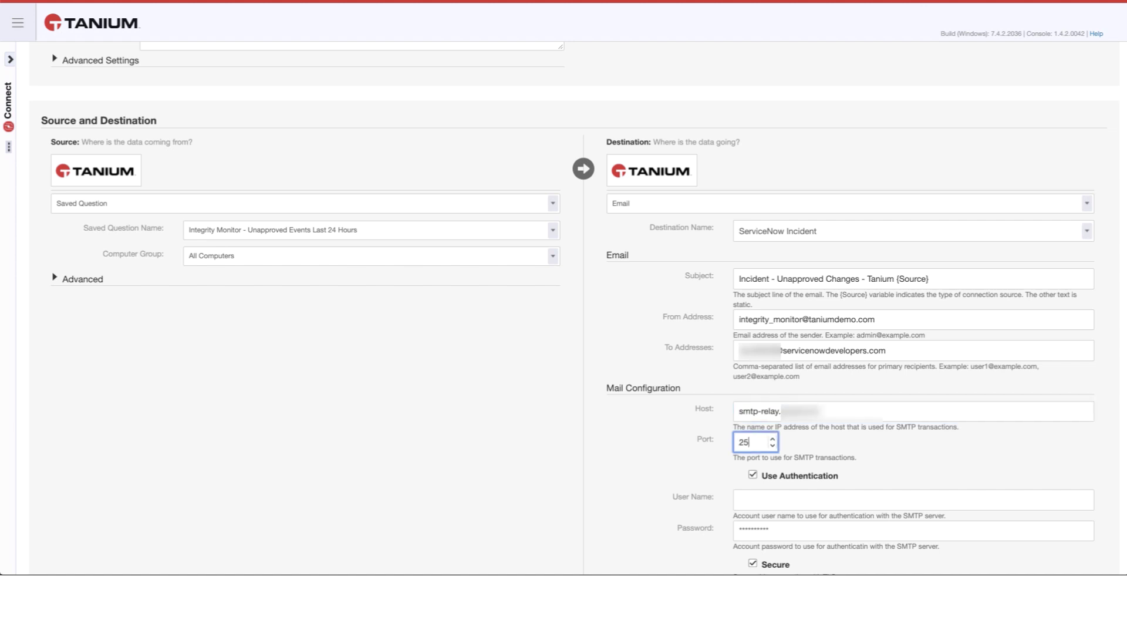
pyautogui.scroll(-2, 633, 467)
pyautogui.scroll(-2, 633, 467)
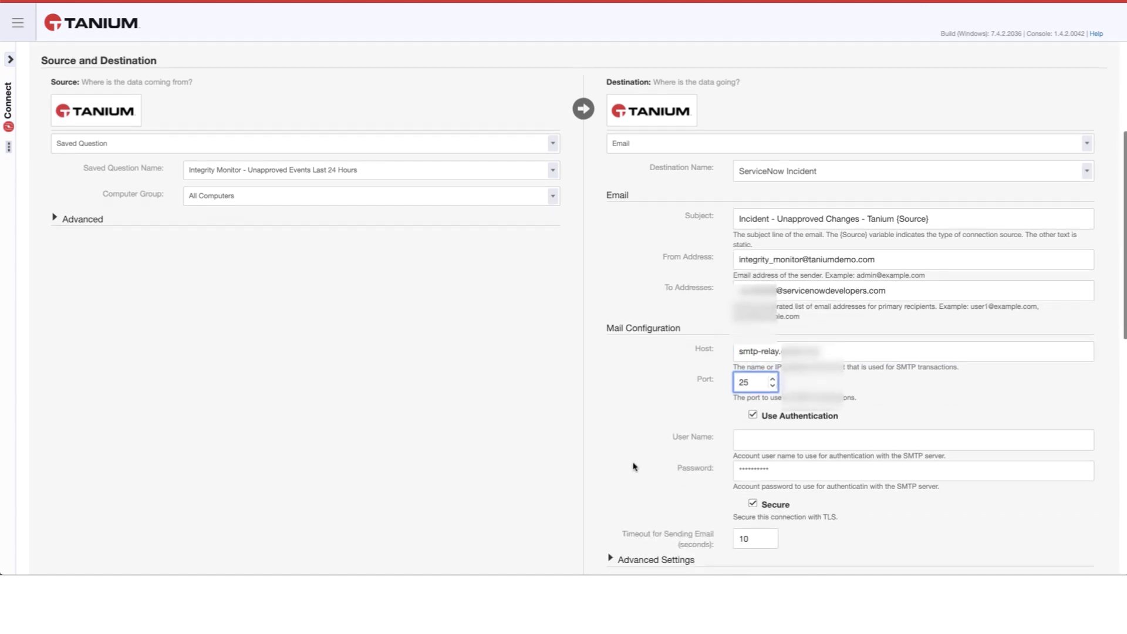
# - Enter the authentication user name and account password
pyautogui.click(752, 431)
pyautogui.write('admin')
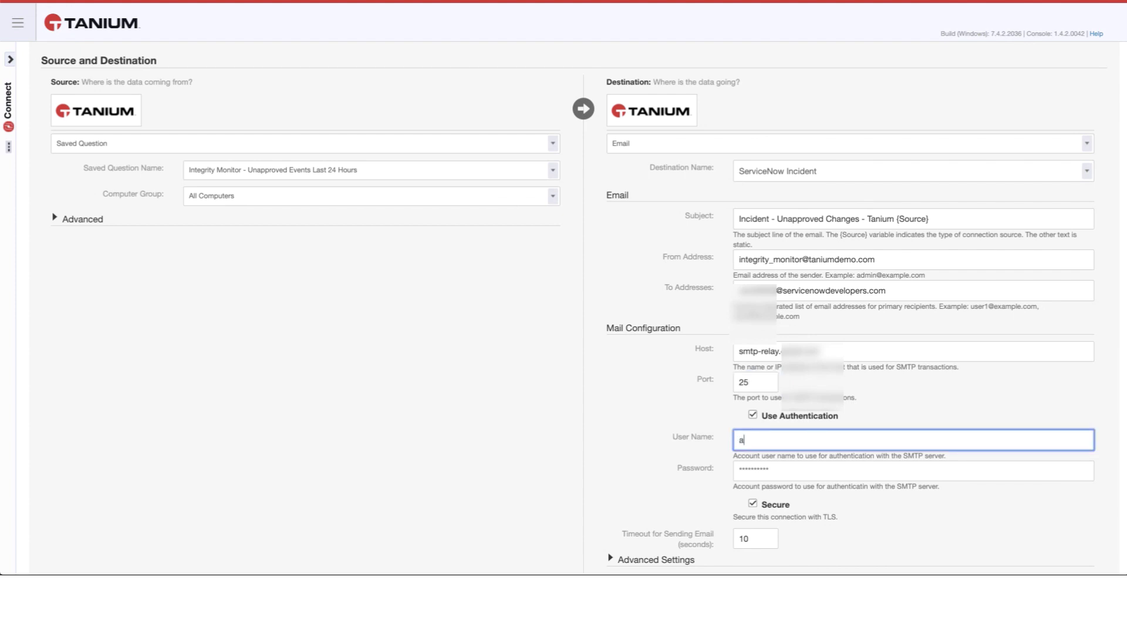
pyautogui.click(740, 469)
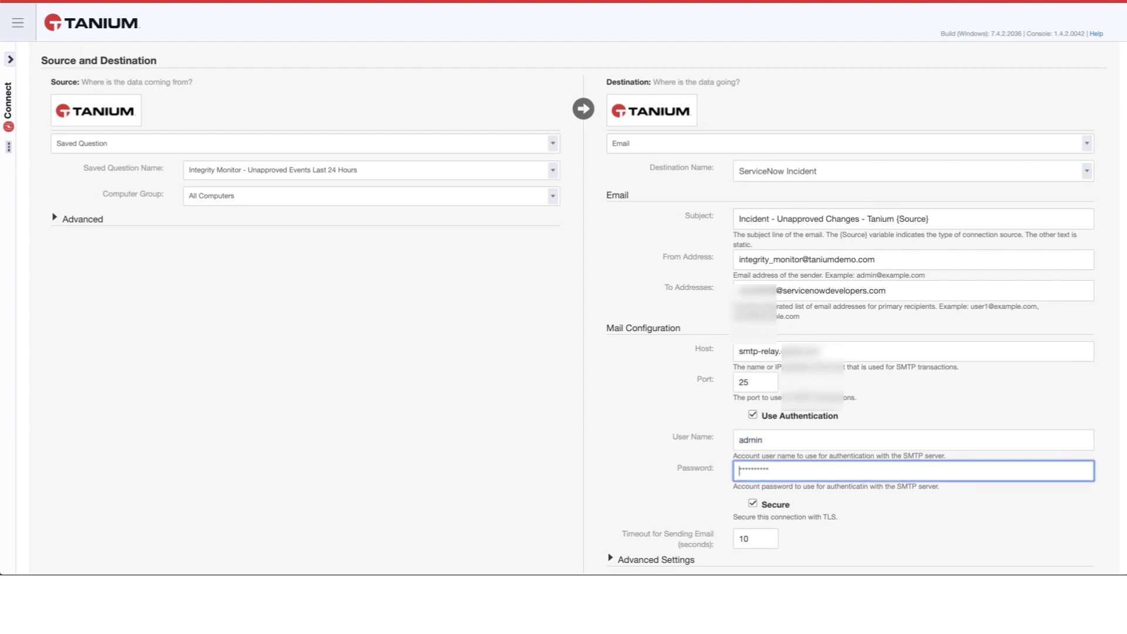
pyautogui.write('••••••••••')
pyautogui.scroll(-2, 623, 414)
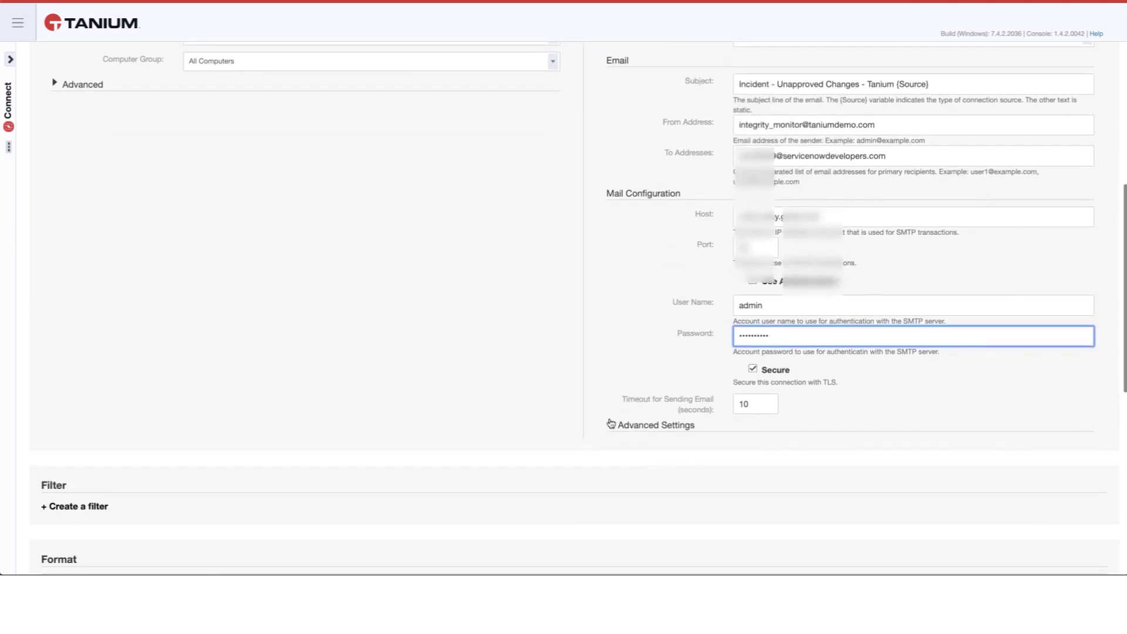
# - In Advanced Settings, enable sending the results as an email attachment
pyautogui.click(610, 423)
pyautogui.scroll(-2, 611, 424)
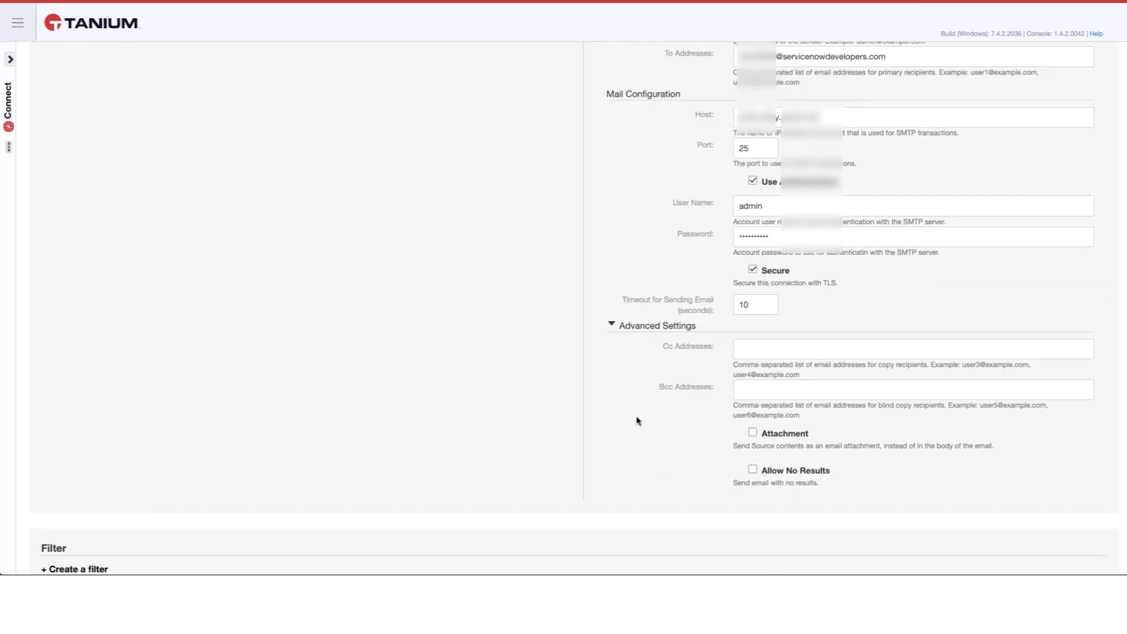
pyautogui.click(752, 435)
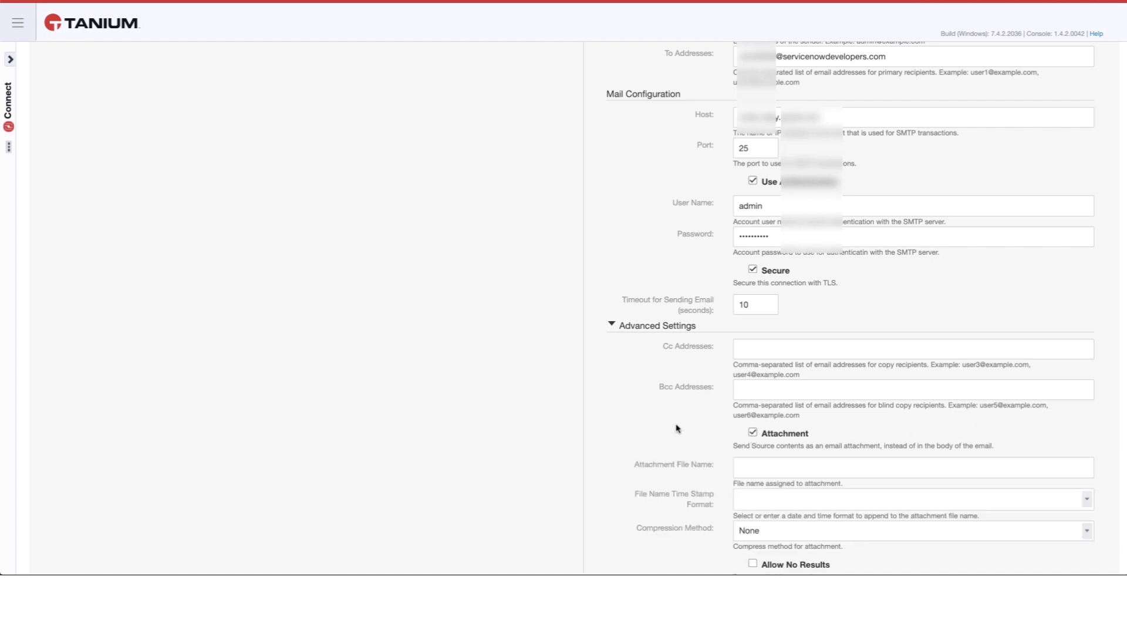
pyautogui.scroll(-1, 672, 425)
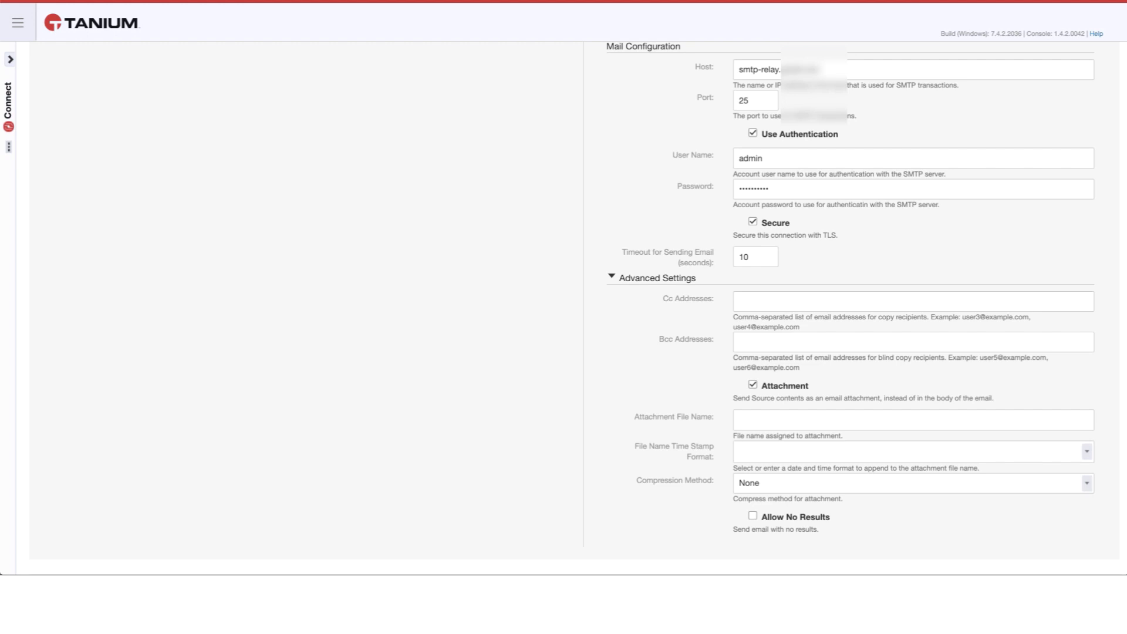
# - Name the attachment Unapproved-Changes.csv and choose the MM-DD-YYYY time stamp format
pyautogui.click(780, 417)
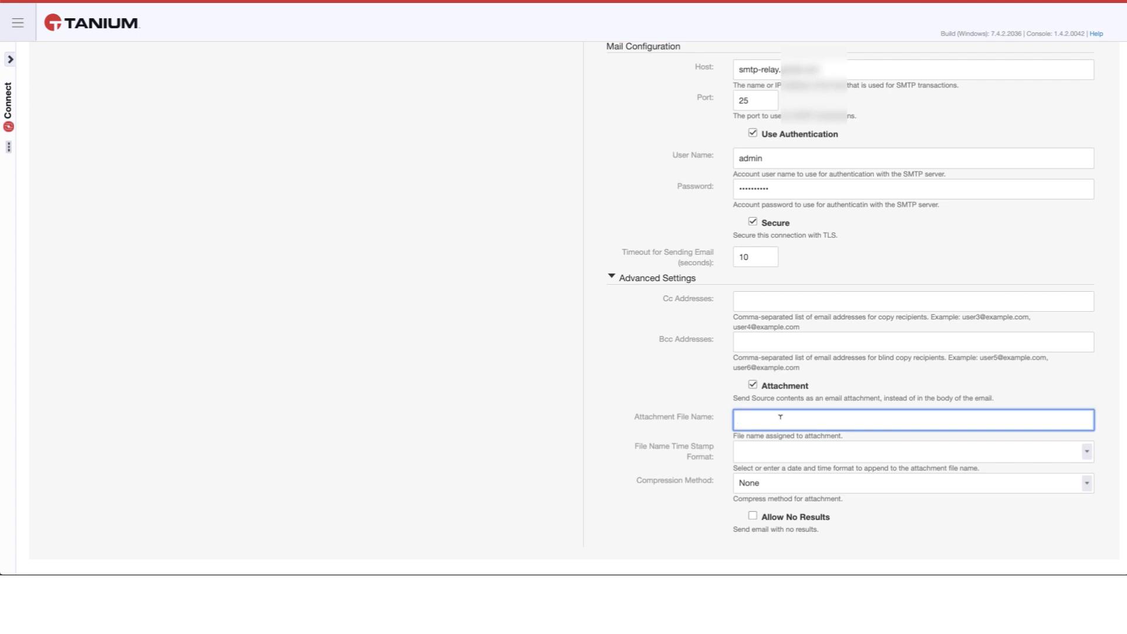
pyautogui.write('Unapproved-Changes.csv')
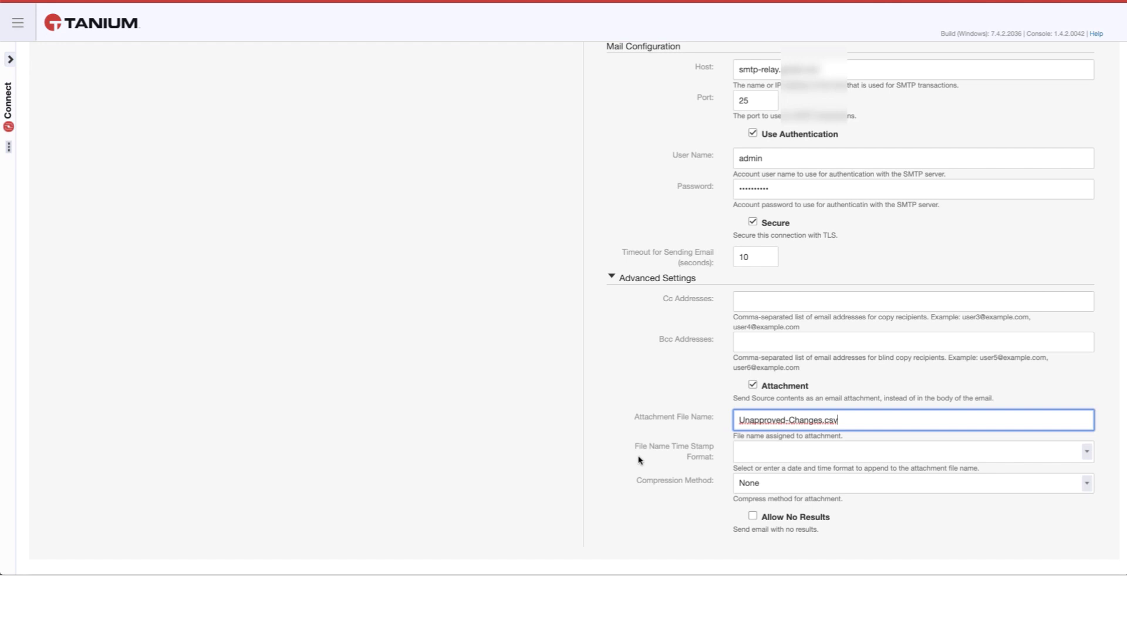
pyautogui.click(769, 444)
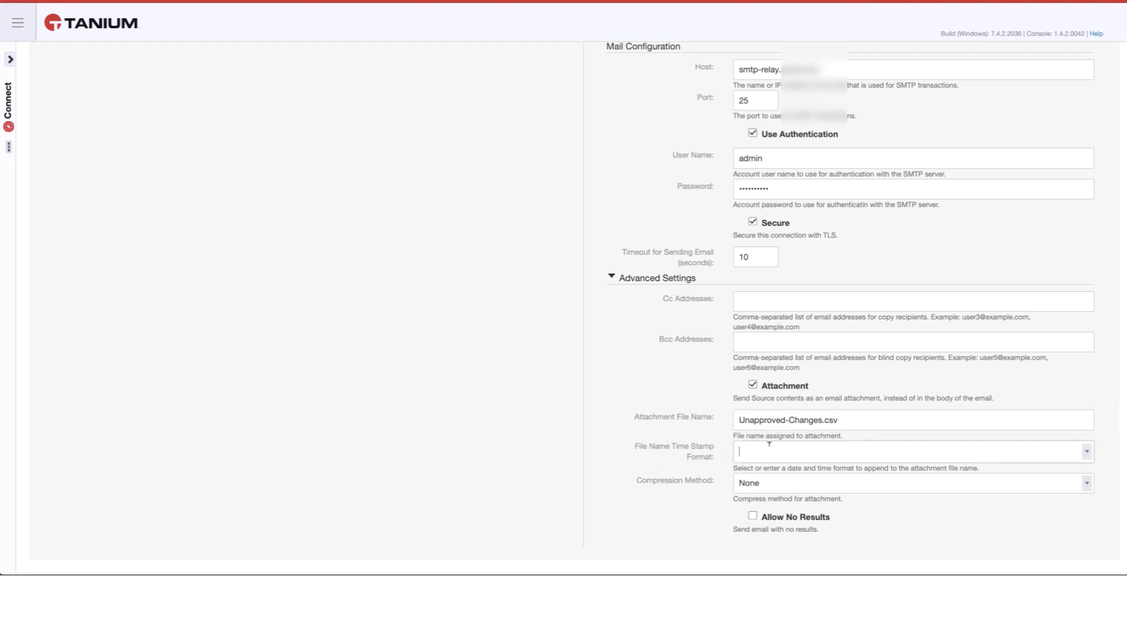
pyautogui.click(1087, 451)
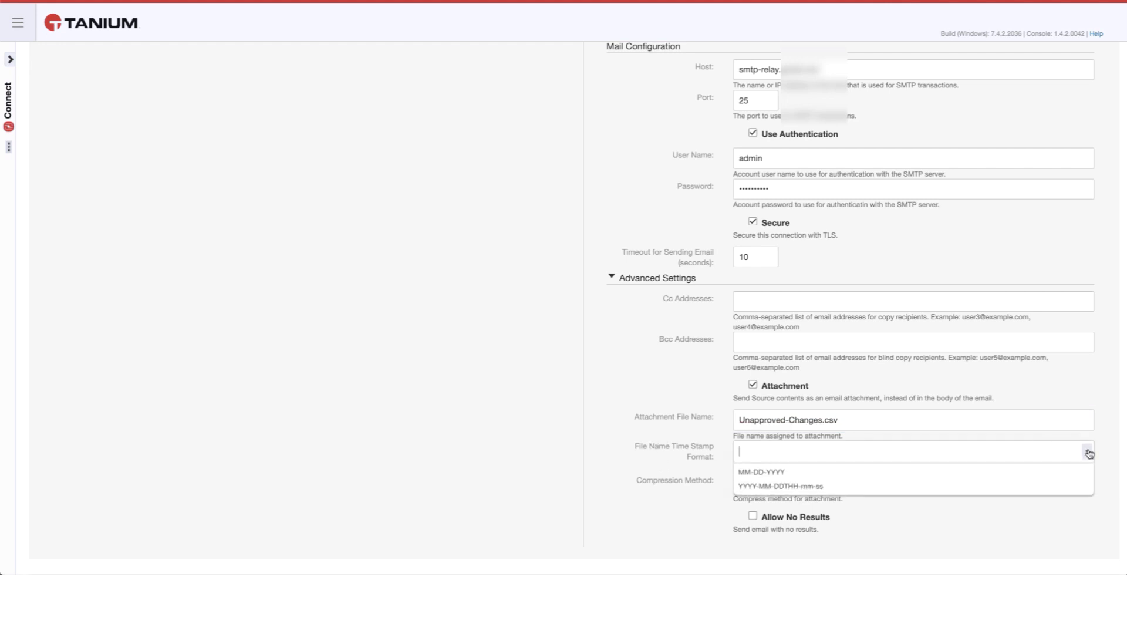
pyautogui.click(873, 470)
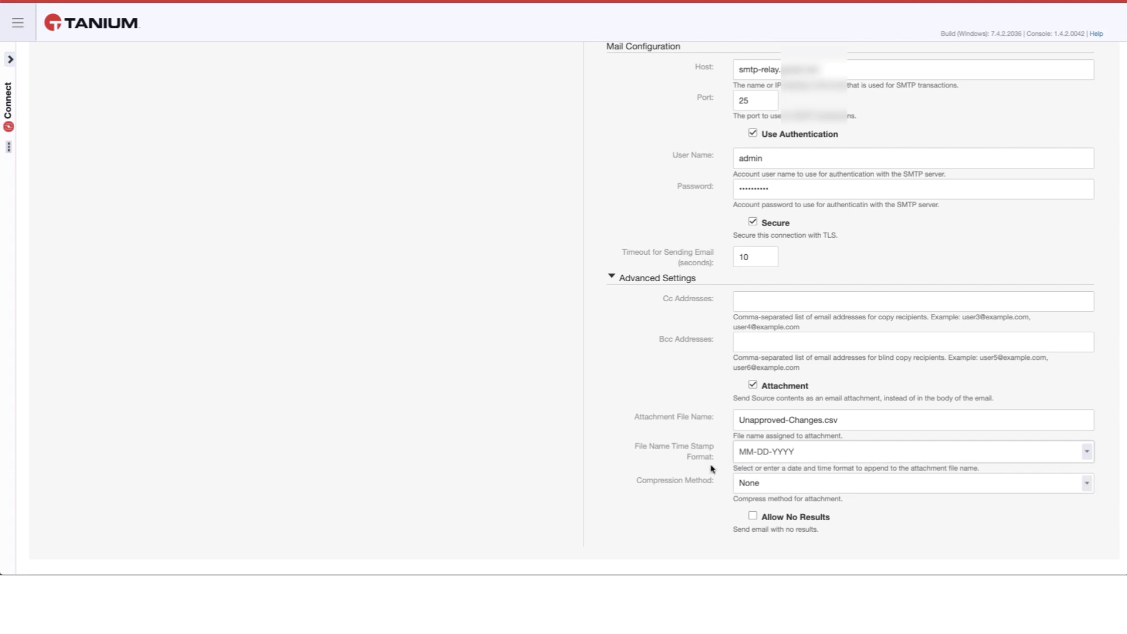
pyautogui.scroll(-3, 612, 457)
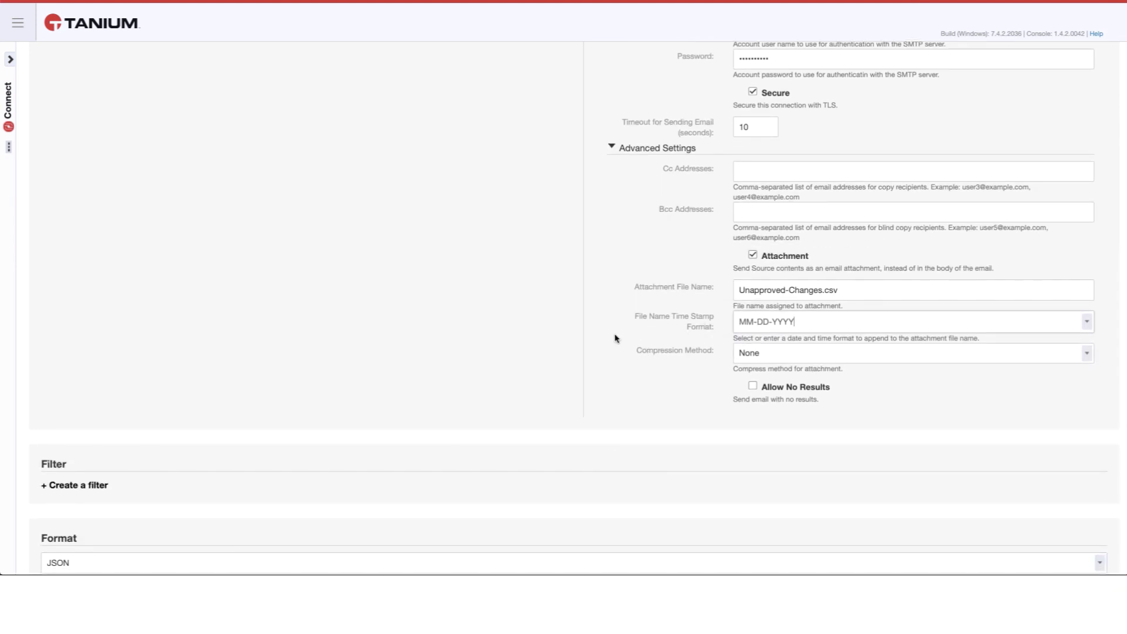
# - Switch the output format from JSON to CSV and enable Include Headers
pyautogui.scroll(-3, 615, 339)
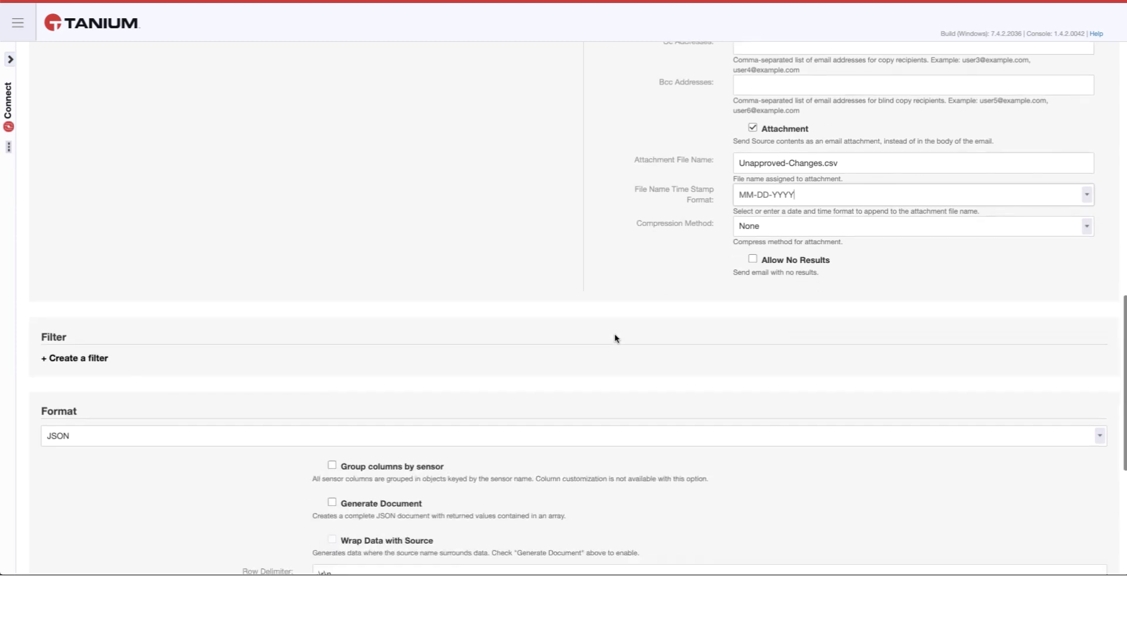
pyautogui.click(324, 420)
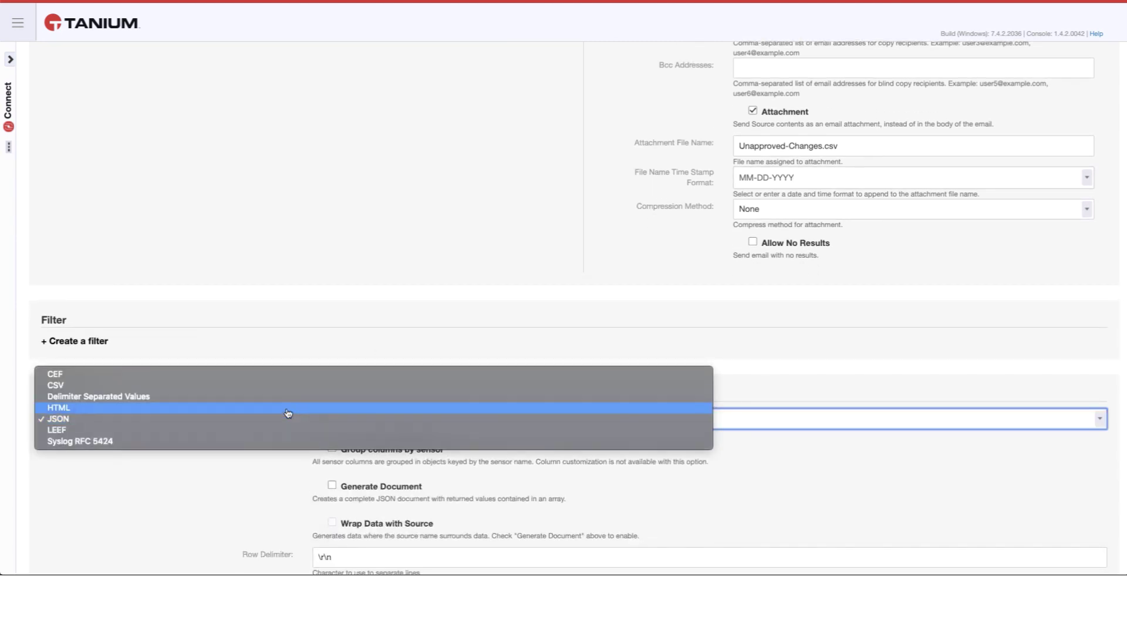
pyautogui.click(283, 385)
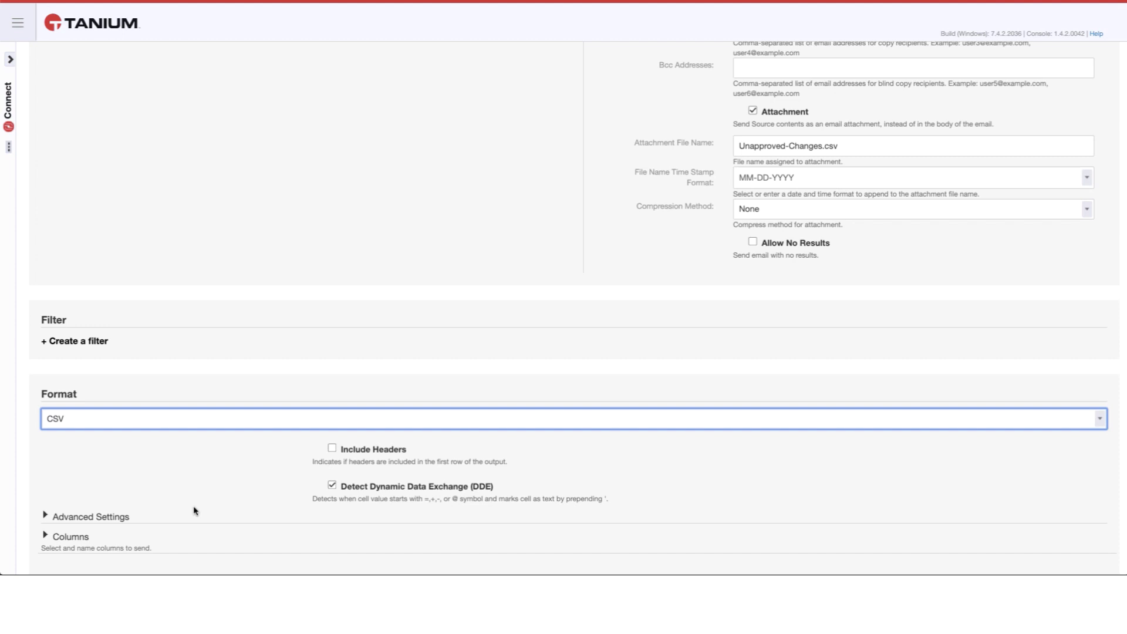
pyautogui.scroll(-1, 214, 473)
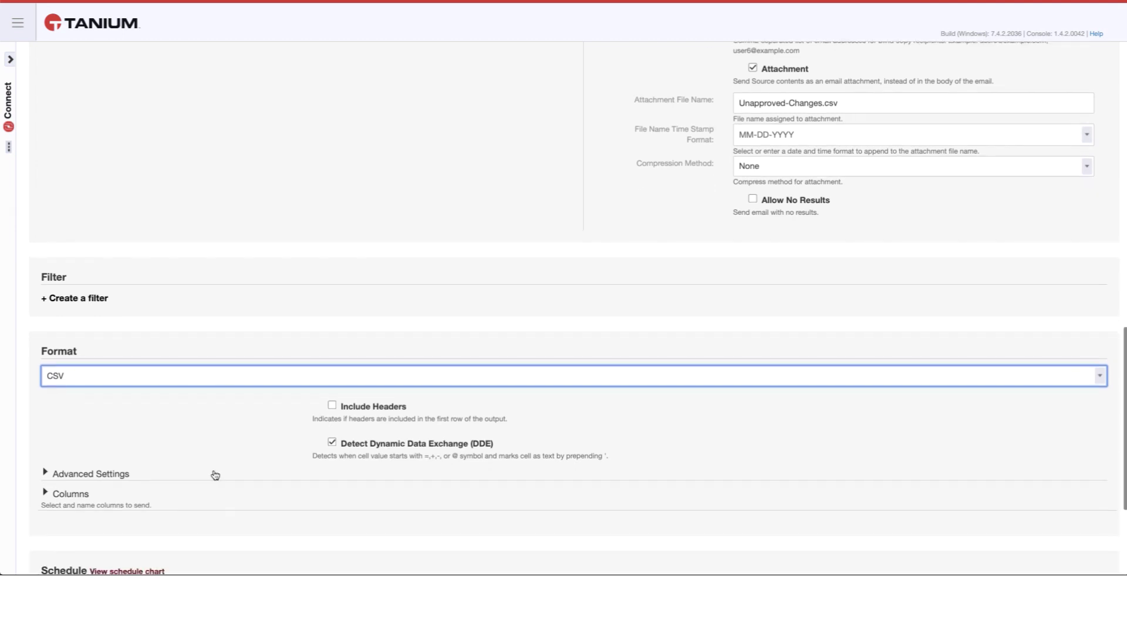
pyautogui.click(332, 405)
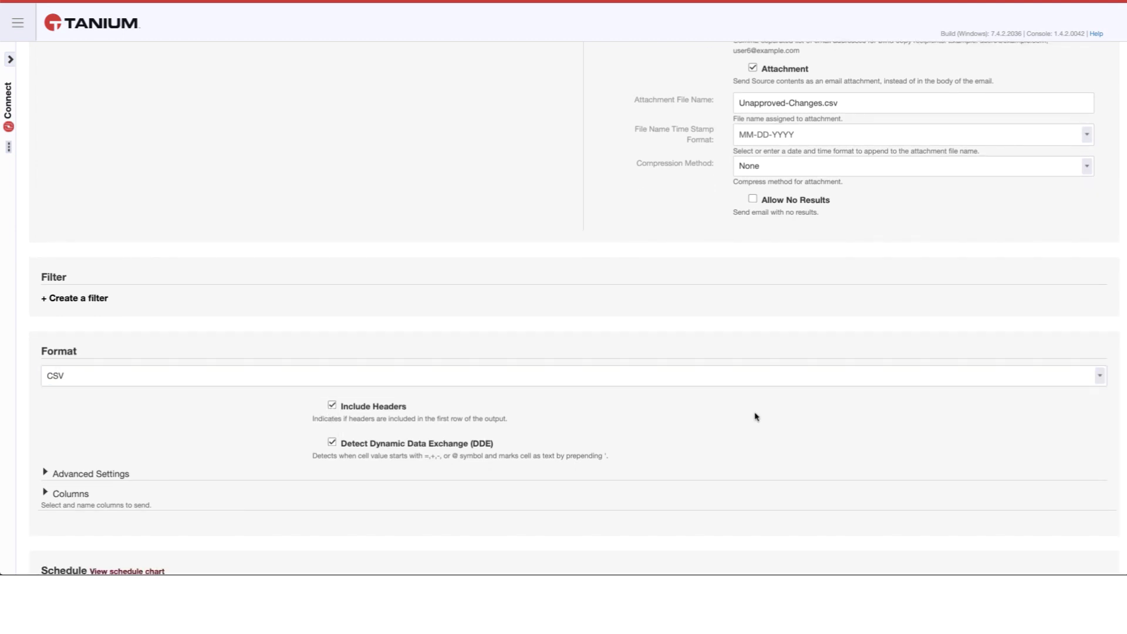
pyautogui.scroll(-4, 755, 416)
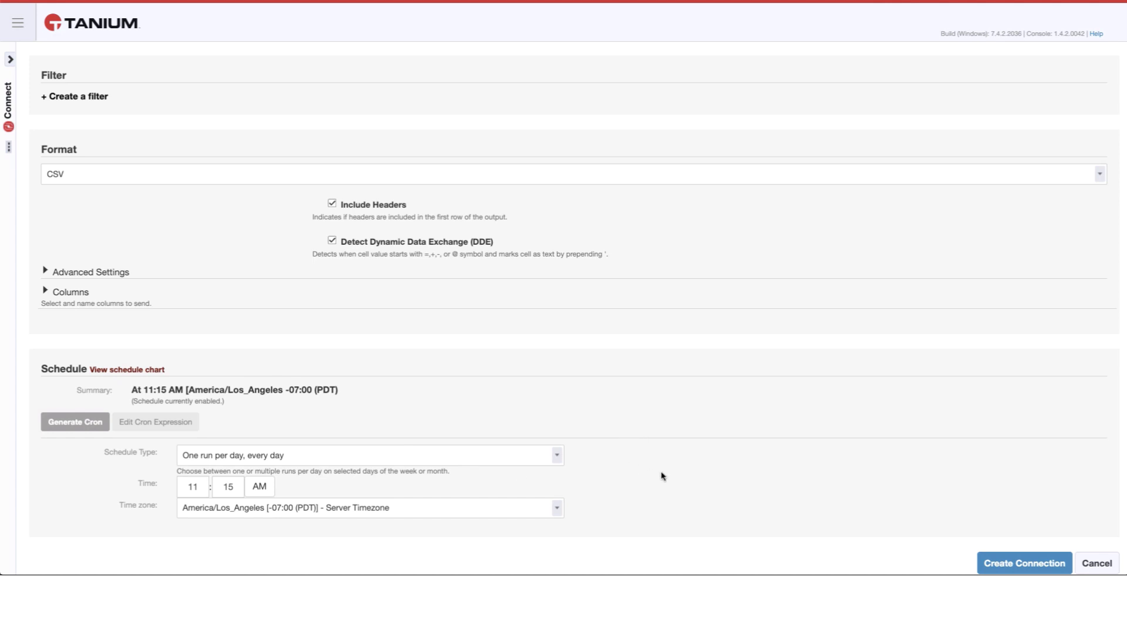
# - Create the ServiceNow connection so it appears in the Connections list
pyautogui.click(1001, 564)
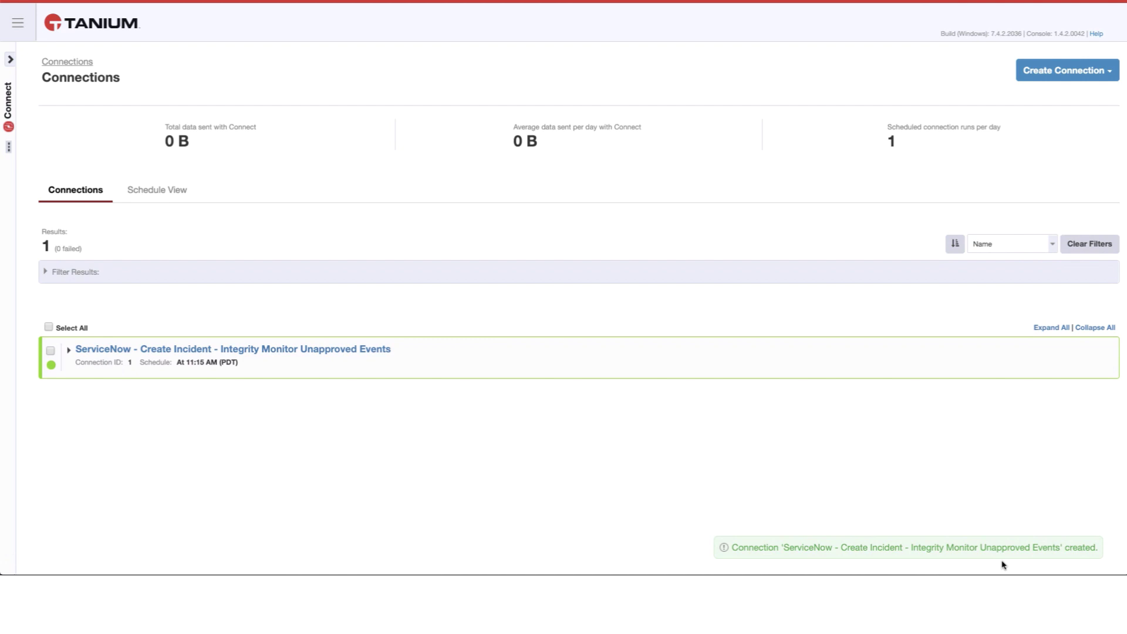